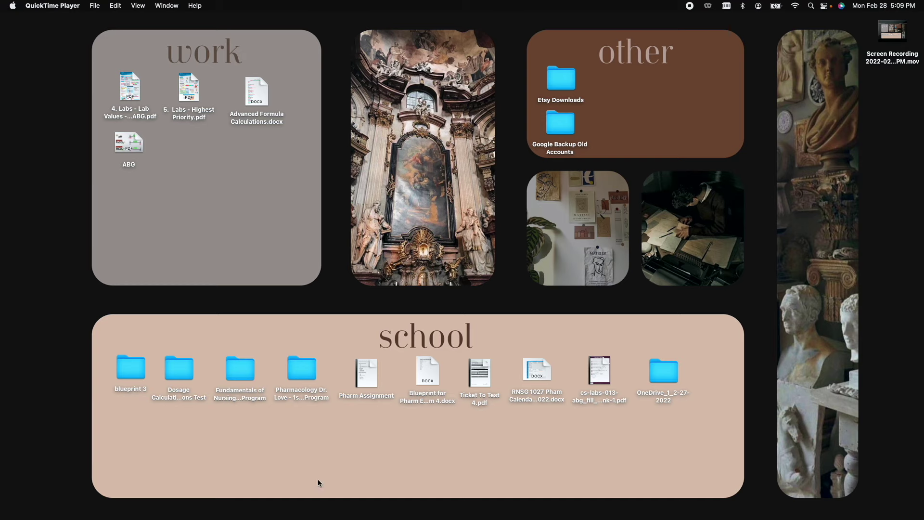
- Make the ATI Testing browser full screen and open Learning System RN 3.0 Quizzes & Assignments
{"action": "key", "text": "super+Tab"}
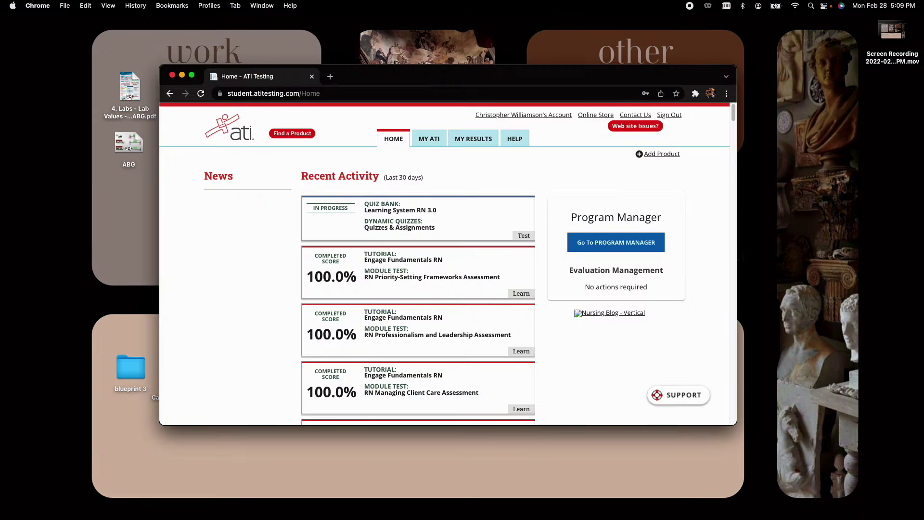
{"action": "left_click", "coordinate": [193, 75]}
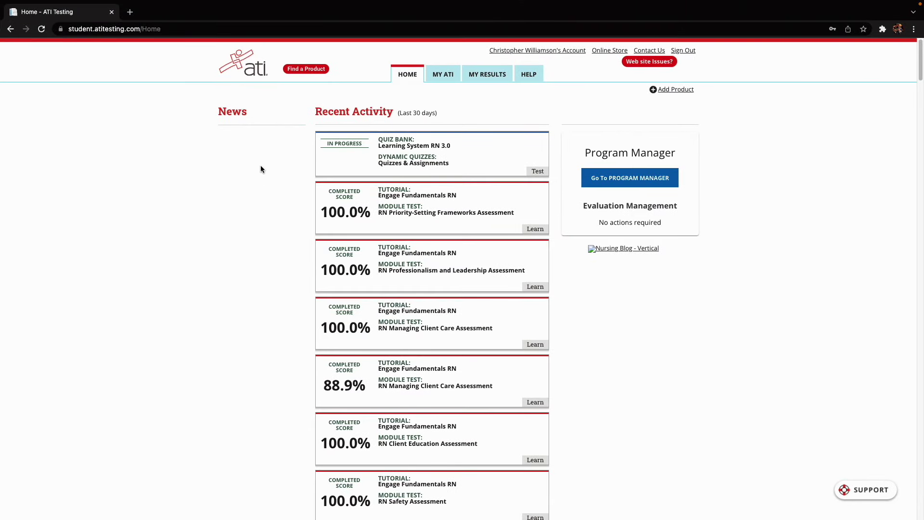
{"action": "left_click", "coordinate": [443, 76]}
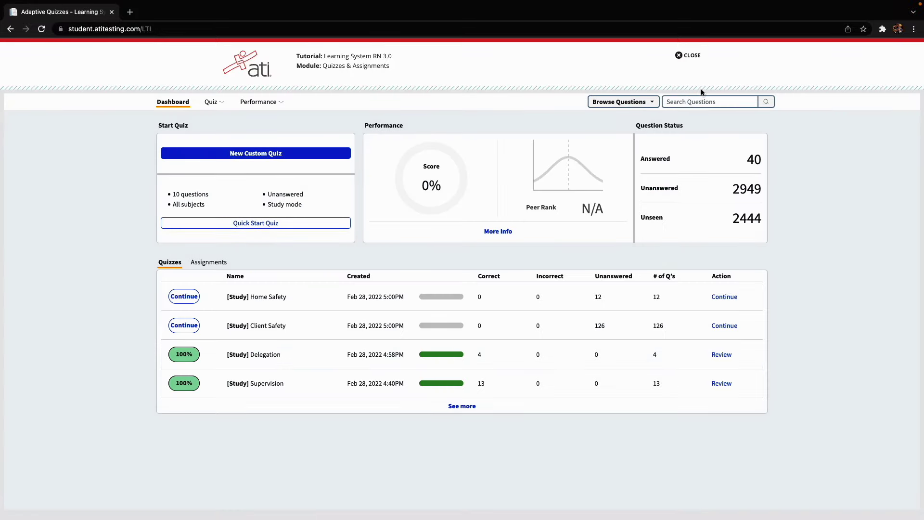
{"action": "left_click", "coordinate": [691, 100]}
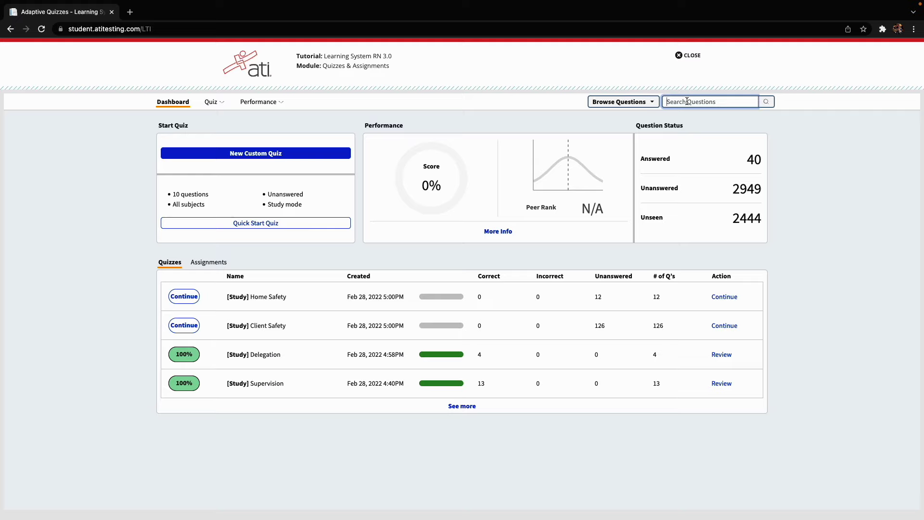
- Search the question bank for 'Client Safety' and review the 126 matching questions
{"action": "type", "text": "Client Safety"}
{"action": "key", "text": "Return"}
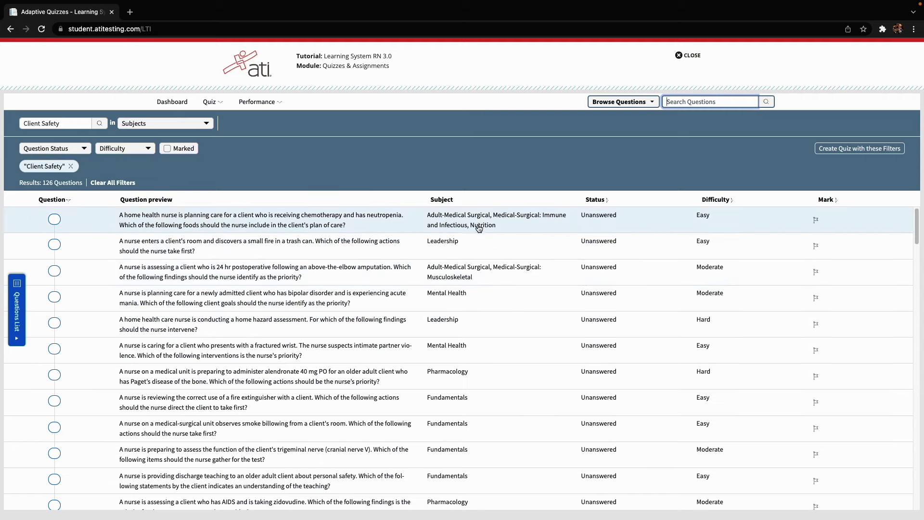
{"action": "scroll", "coordinate": [470, 289], "scroll_direction": "down", "scroll_amount": 5}
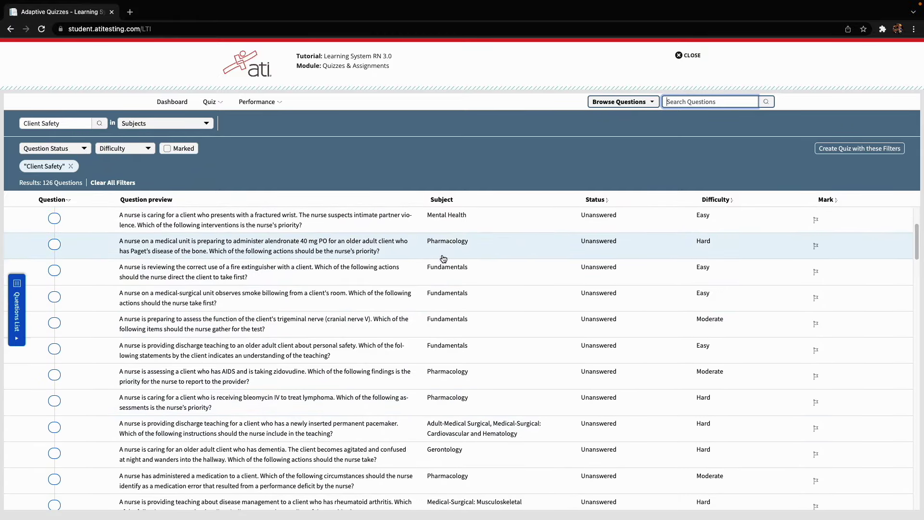
{"action": "scroll", "coordinate": [441, 275], "scroll_direction": "up", "scroll_amount": 5}
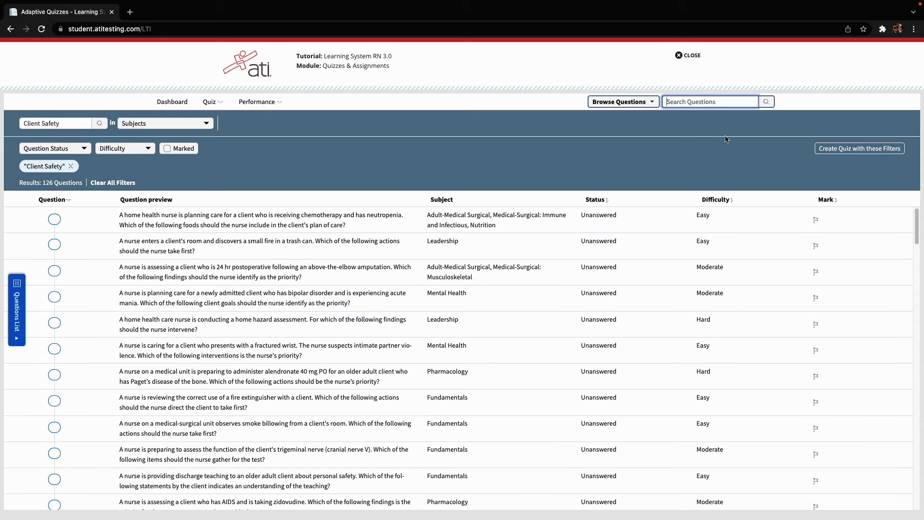
{"action": "left_click", "coordinate": [848, 150]}
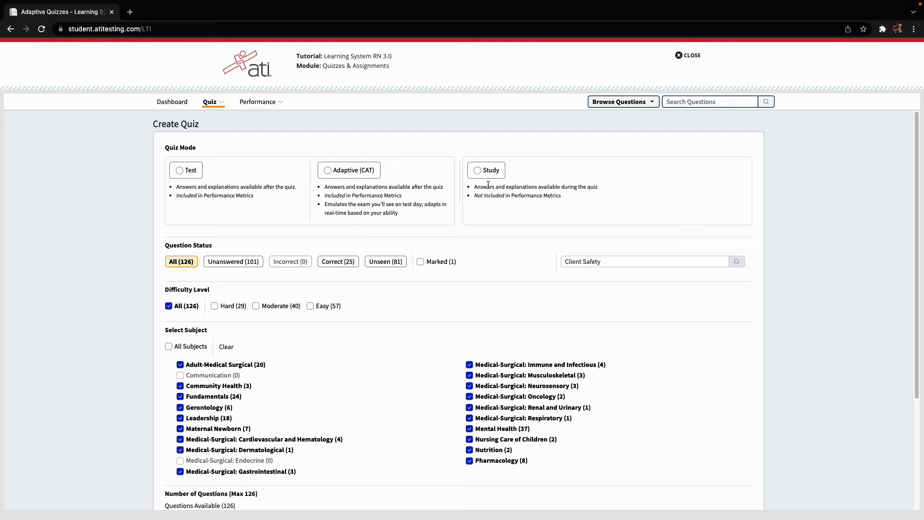
- Put the new quiz in study mode and include questions of every status
{"action": "left_click", "coordinate": [477, 170]}
{"action": "scroll", "coordinate": [411, 356], "scroll_direction": "down", "scroll_amount": 1}
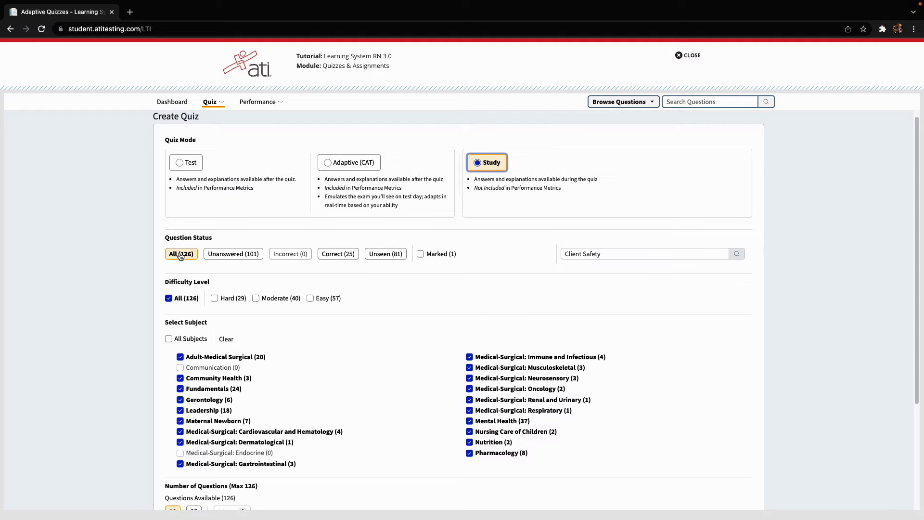
{"action": "left_click", "coordinate": [181, 256]}
{"action": "scroll", "coordinate": [362, 354], "scroll_direction": "down", "scroll_amount": 5}
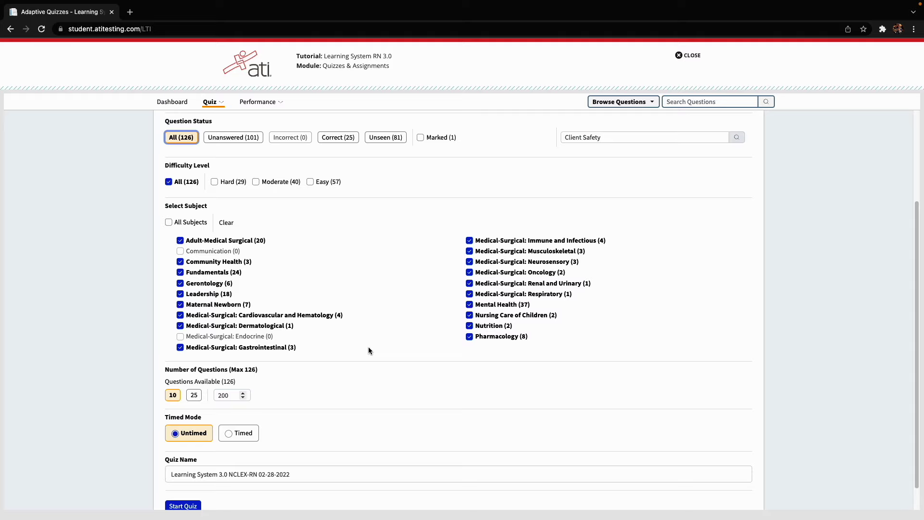
{"action": "scroll", "coordinate": [368, 350], "scroll_direction": "down", "scroll_amount": 1}
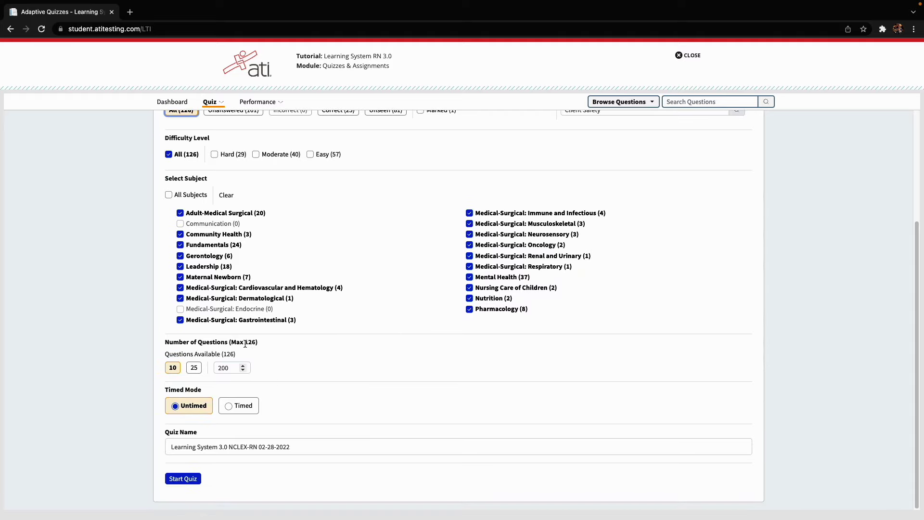
- Set the question count to 126, name the quiz 'Client Safety', and start it
{"action": "double_click", "coordinate": [234, 368]}
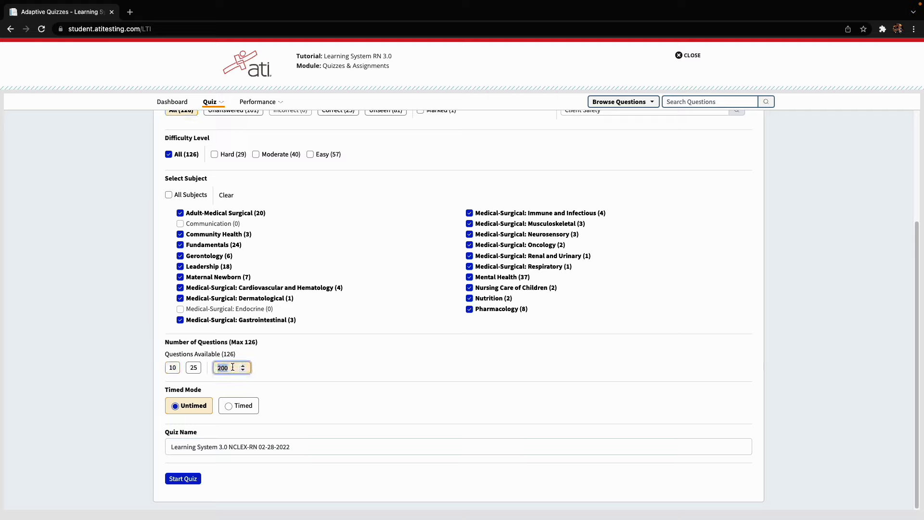
{"action": "type", "text": "126"}
{"action": "triple_click", "coordinate": [238, 449]}
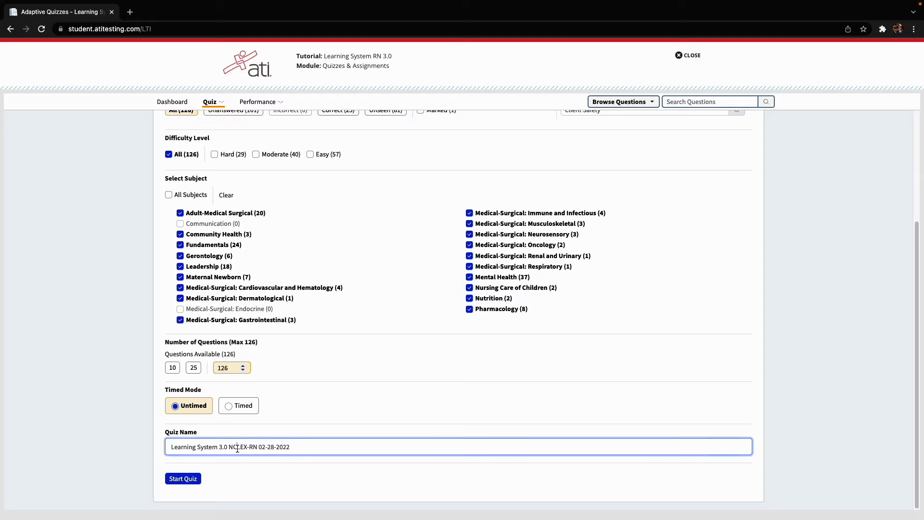
{"action": "key", "text": "Left"}
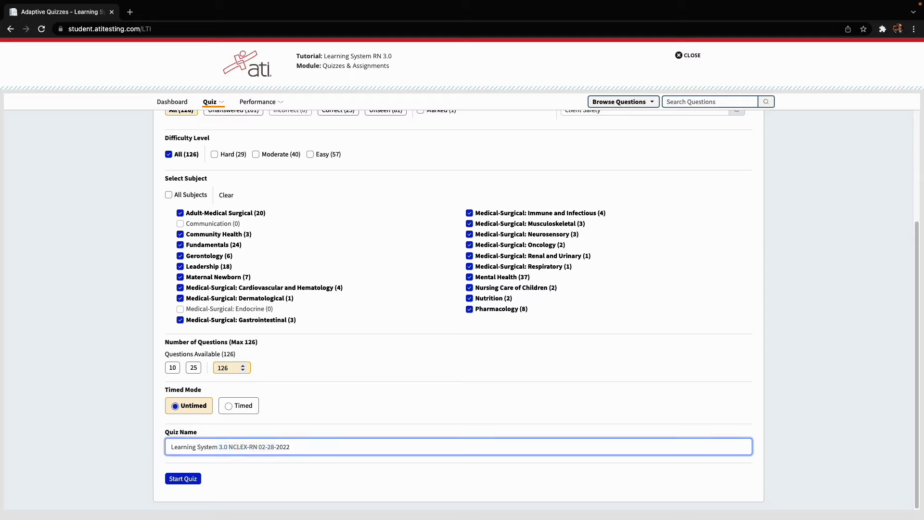
{"action": "type", "text": "Client Safety"}
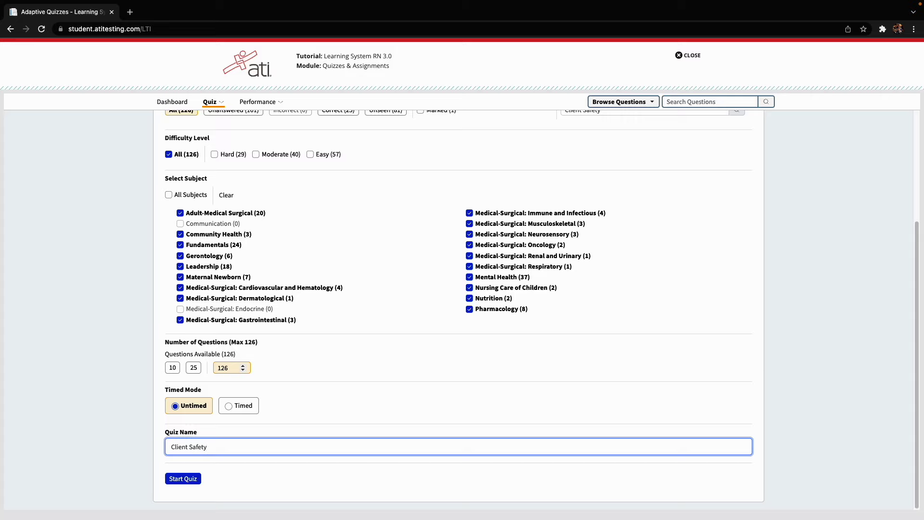
{"action": "left_click", "coordinate": [184, 478]}
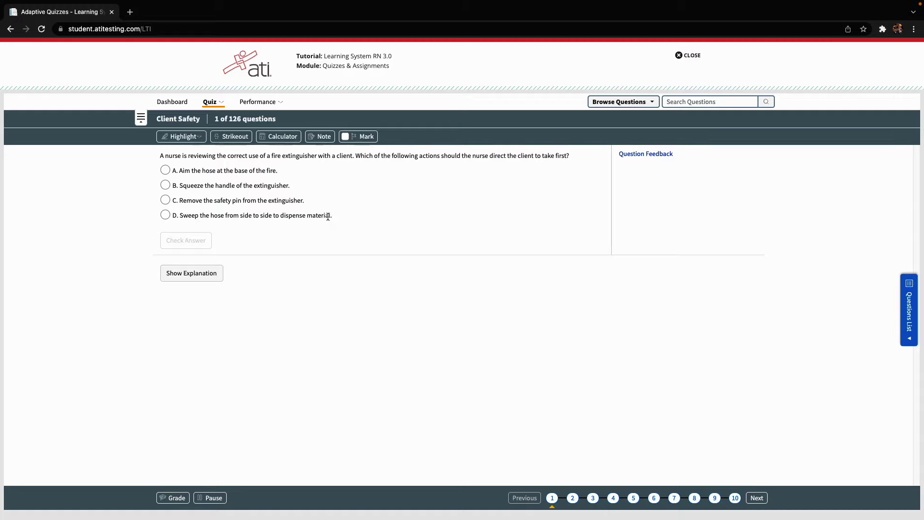
- Answer question 1 with C (remove the safety pin), confirm it's correct, and show the explanation
{"action": "left_click", "coordinate": [235, 201]}
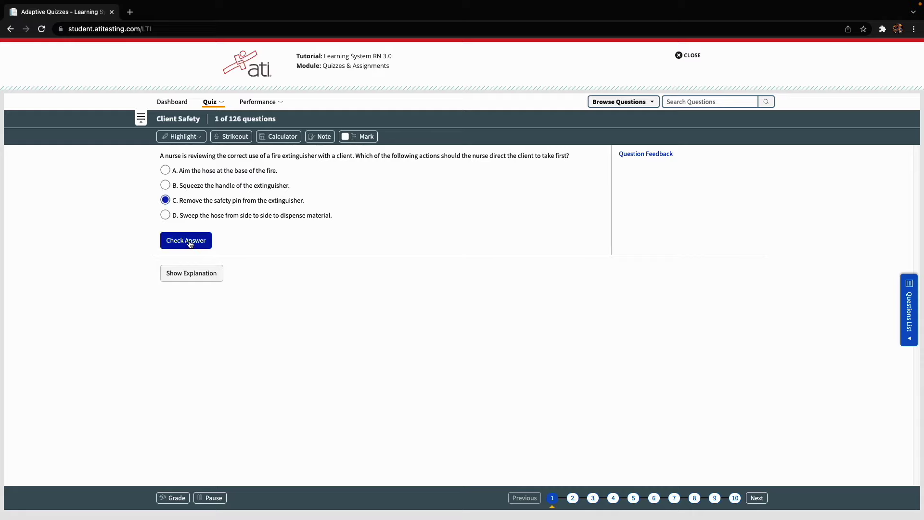
{"action": "left_click", "coordinate": [190, 243]}
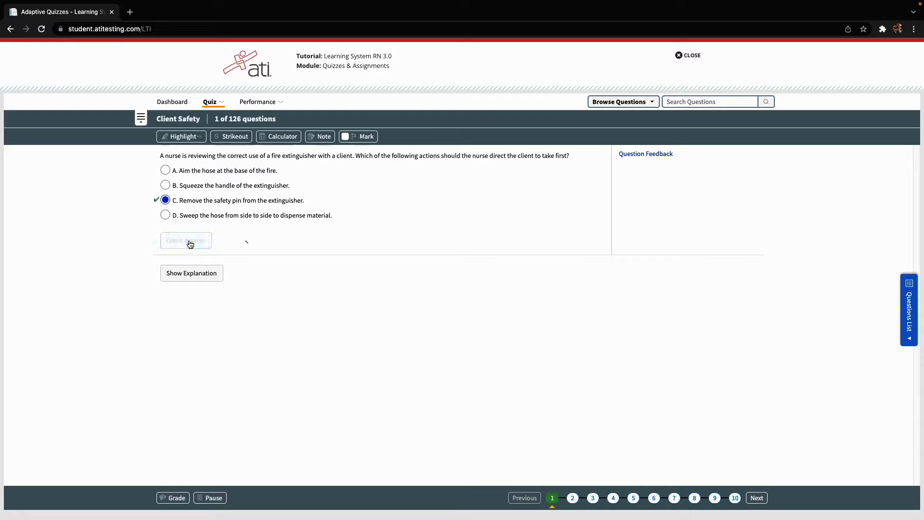
{"action": "left_click", "coordinate": [189, 274]}
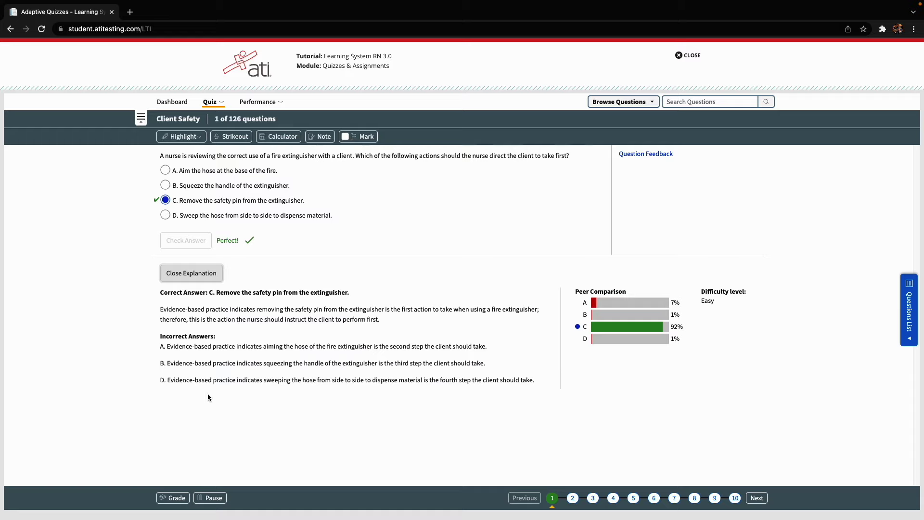
- Read through the question 1 explanation, highlighting its text, then advance to question 2
{"action": "left_click_drag", "start_coordinate": [540, 379], "coordinate": [544, 372]}
{"action": "left_click", "coordinate": [547, 384]}
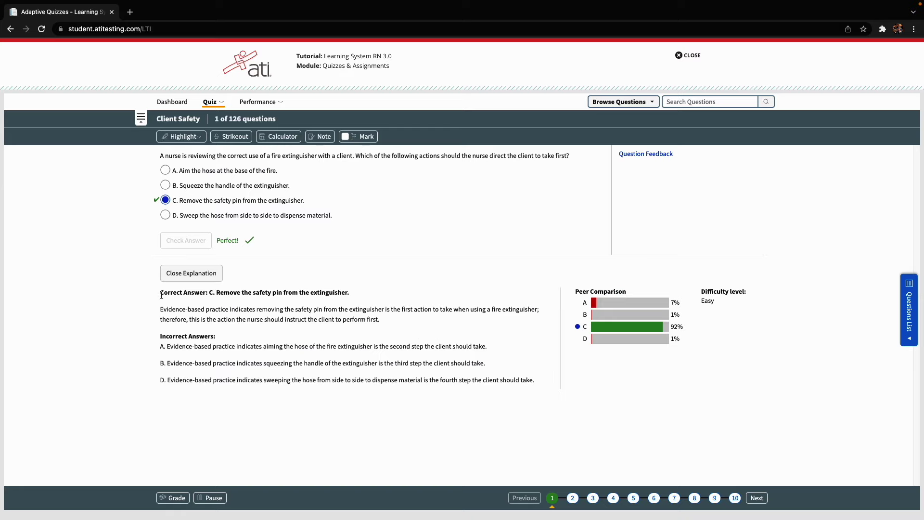
{"action": "left_click_drag", "start_coordinate": [162, 294], "coordinate": [165, 391]}
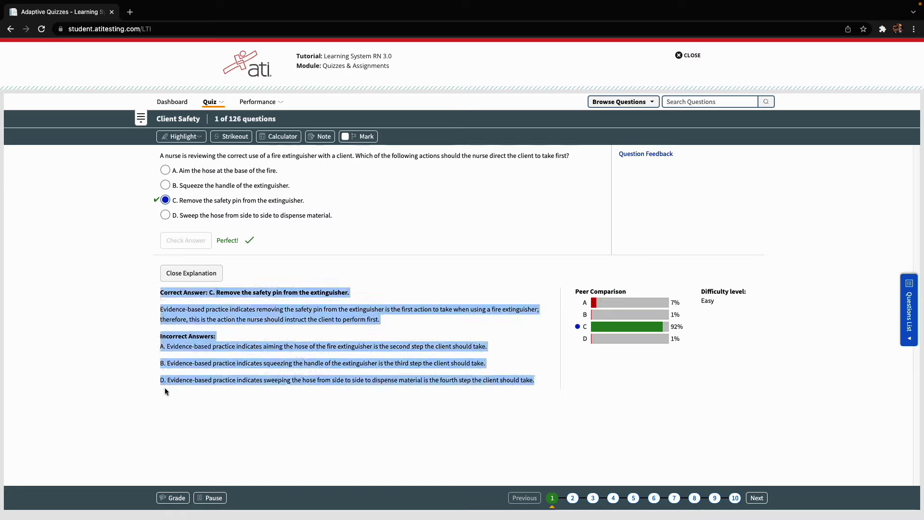
{"action": "left_click", "coordinate": [233, 391]}
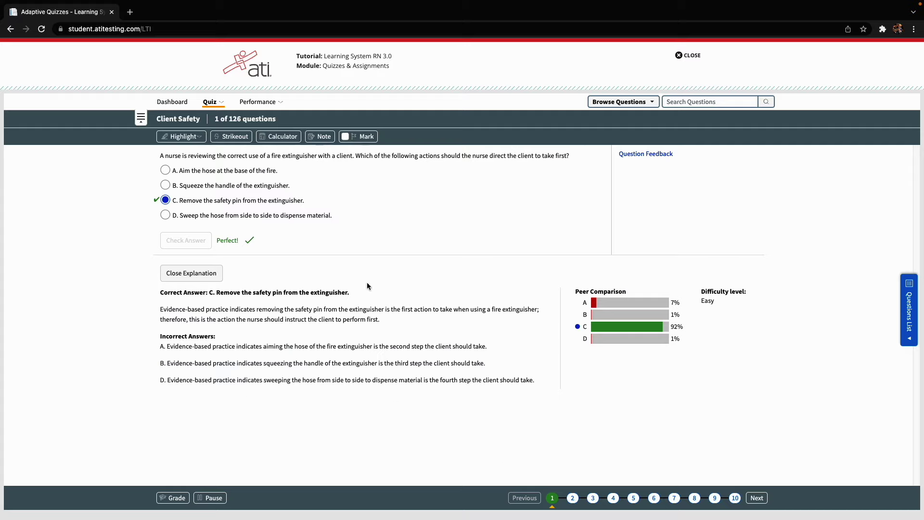
{"action": "left_click", "coordinate": [759, 501]}
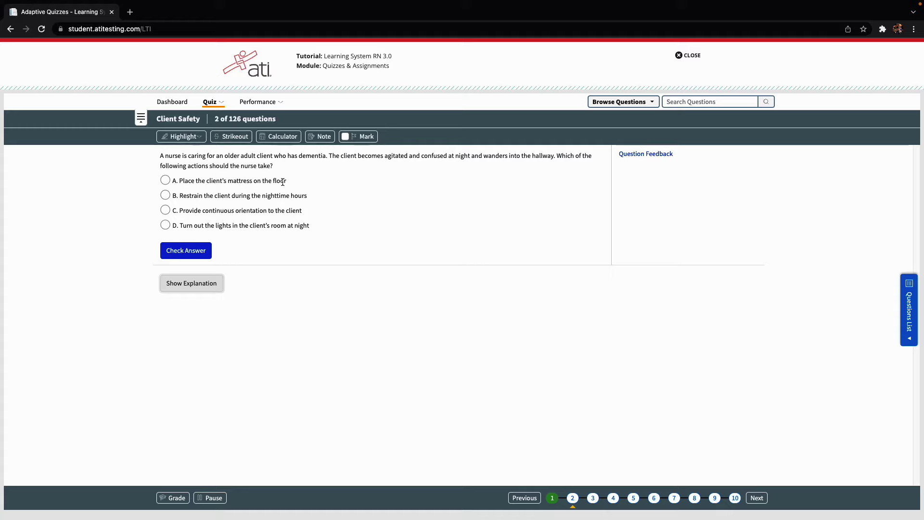
- Choose answer A for question 2, placing the client's mattress on the floor
{"action": "left_click", "coordinate": [166, 180]}
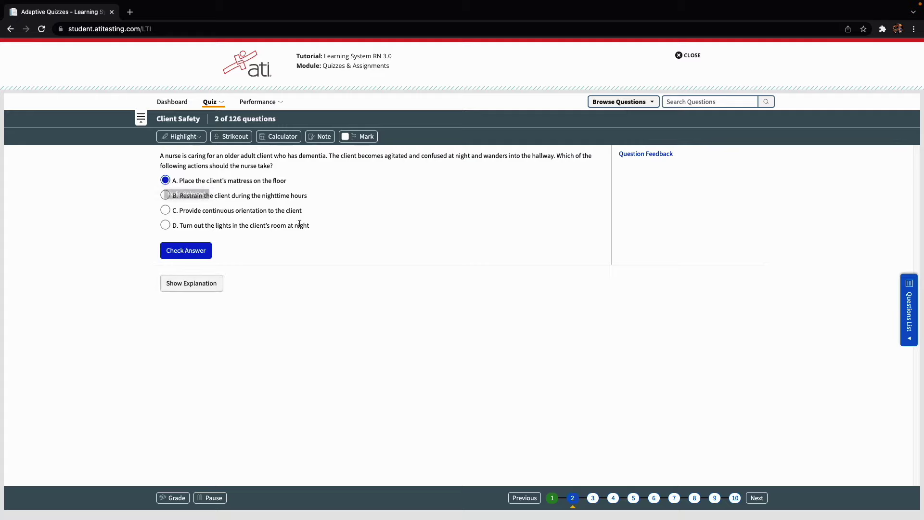
- Confirm answer A is correct for question 2 and read its Hard-difficulty explanation
{"action": "left_click", "coordinate": [185, 256]}
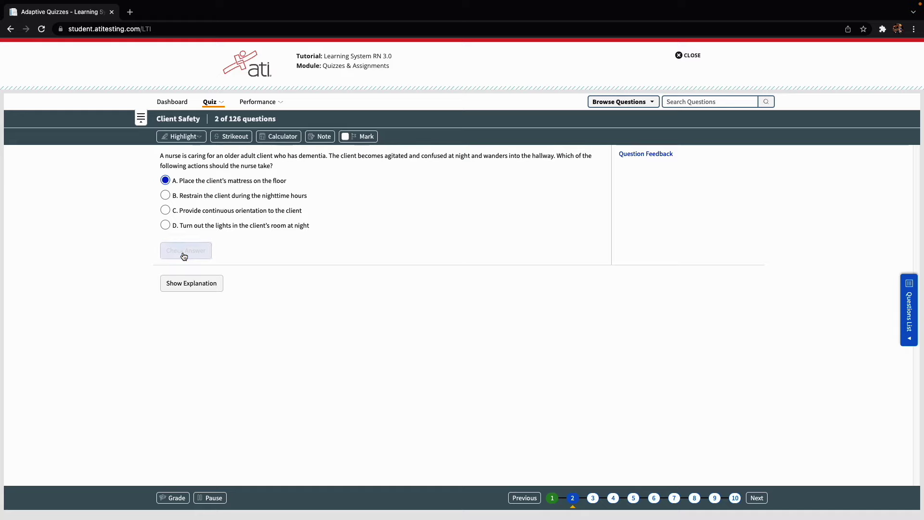
{"action": "left_click", "coordinate": [191, 282]}
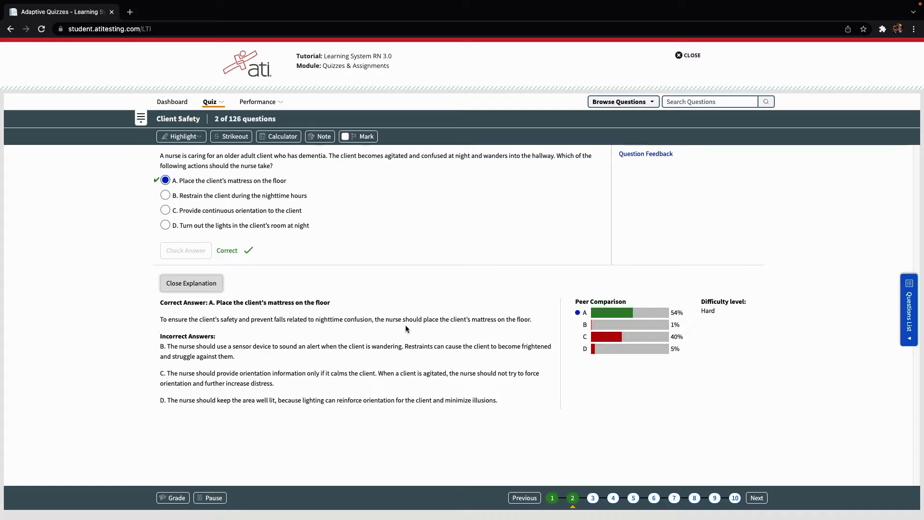
{"action": "left_click_drag", "start_coordinate": [533, 320], "coordinate": [157, 327]}
{"action": "left_click", "coordinate": [156, 322]}
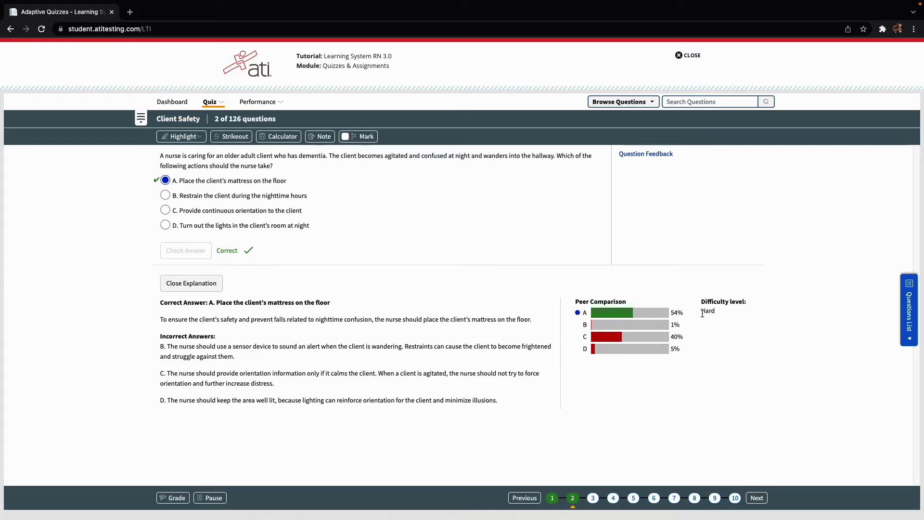
{"action": "left_click_drag", "start_coordinate": [701, 311], "coordinate": [720, 312]}
{"action": "left_click", "coordinate": [172, 101]}
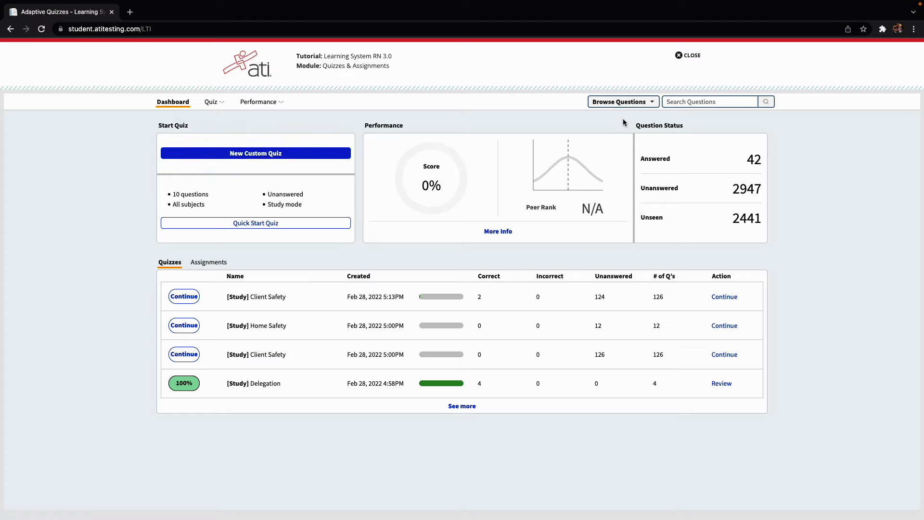
- Place the cursor in the dashboard's Search Questions box
{"action": "left_click", "coordinate": [707, 103]}
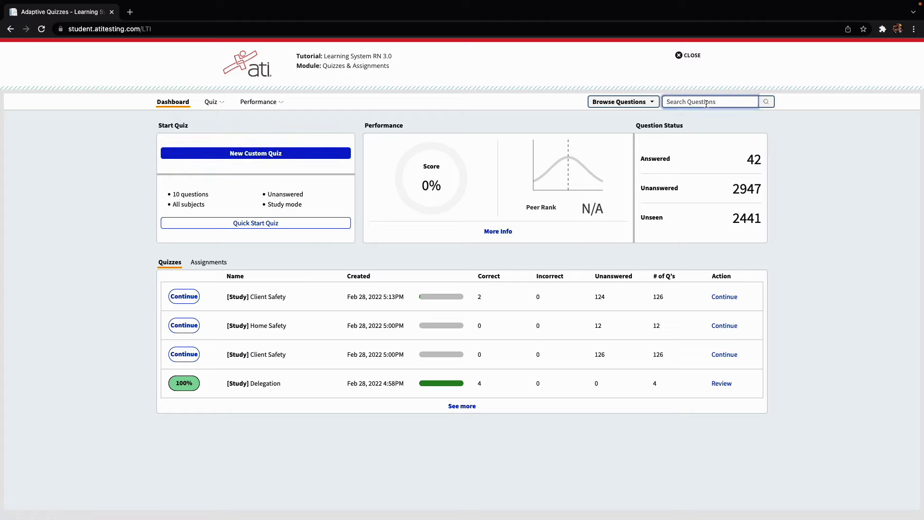